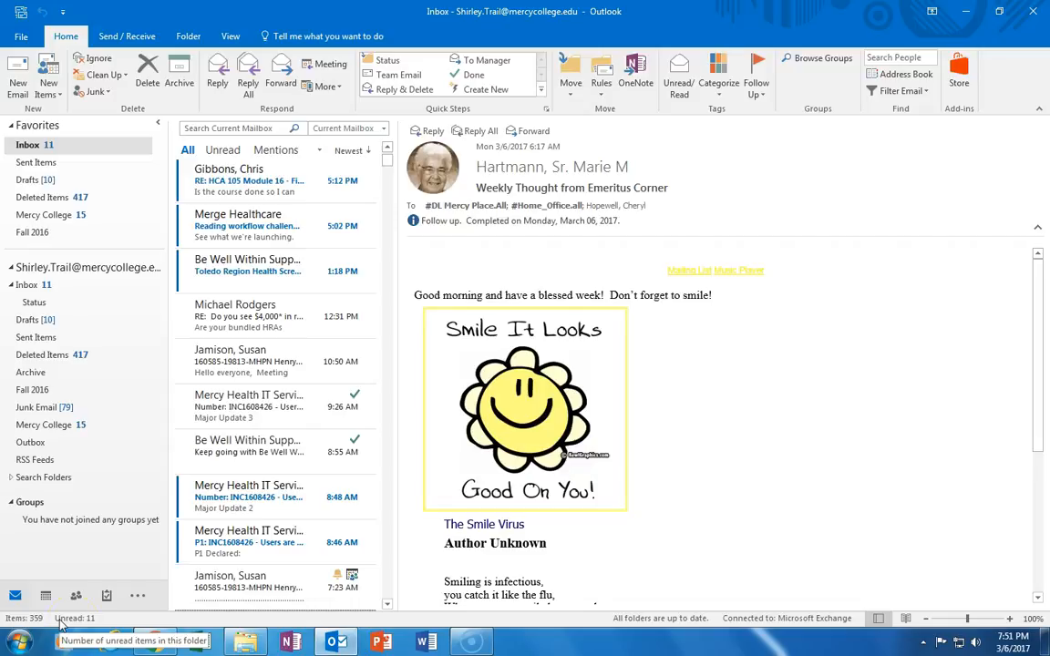
Go from the Inbox through the To-Do List to the Tasks folder under My Tasks
mouse_move(106, 596)
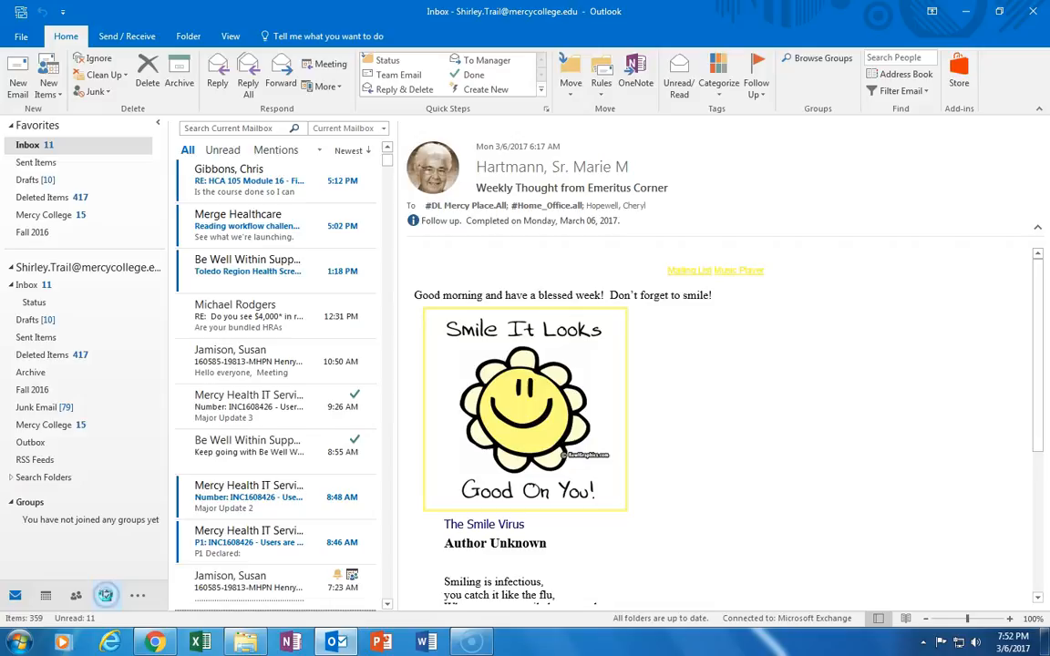
click(106, 597)
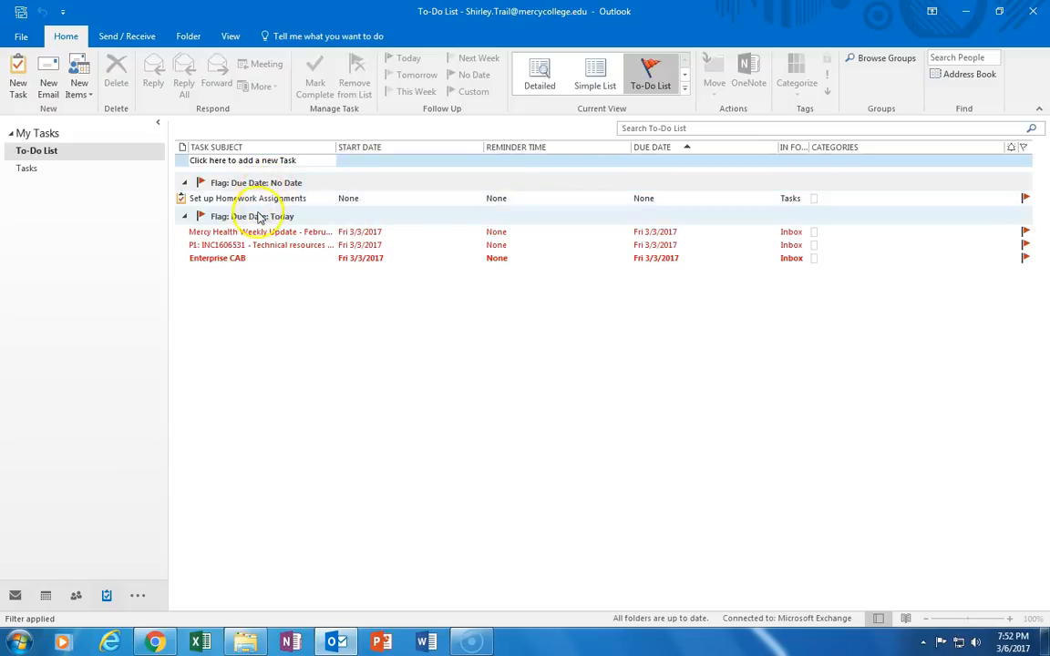
click(227, 260)
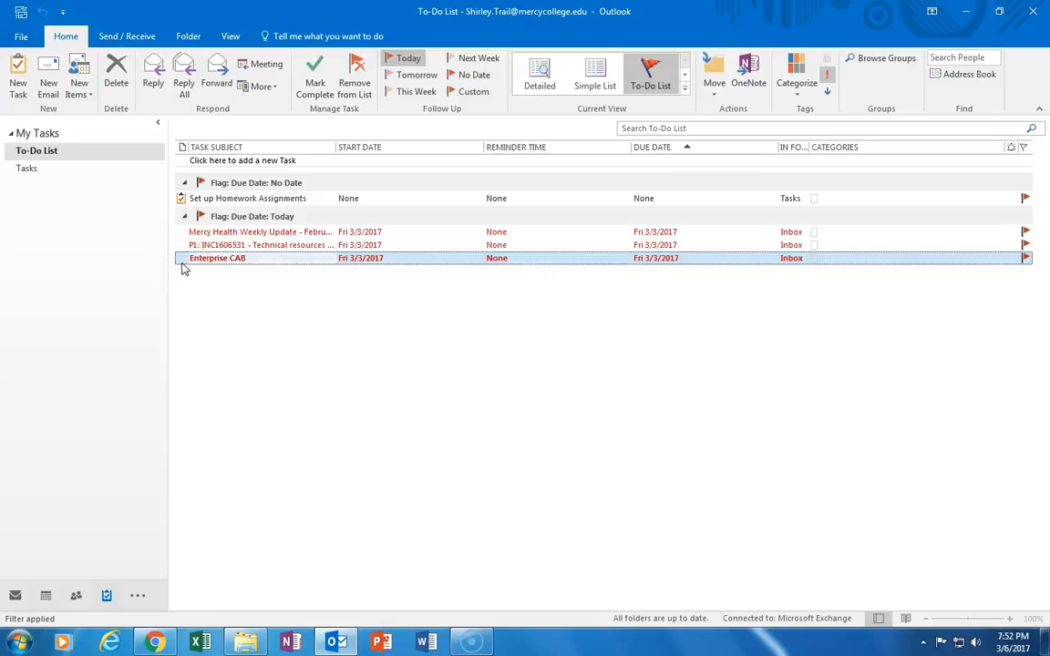
click(187, 263)
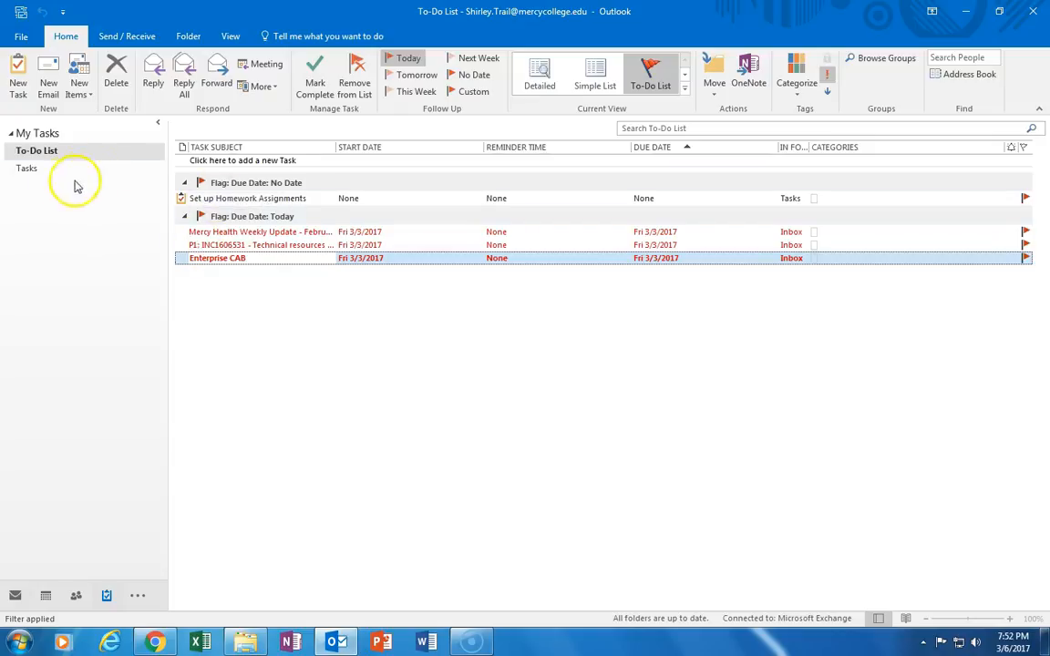
click(27, 169)
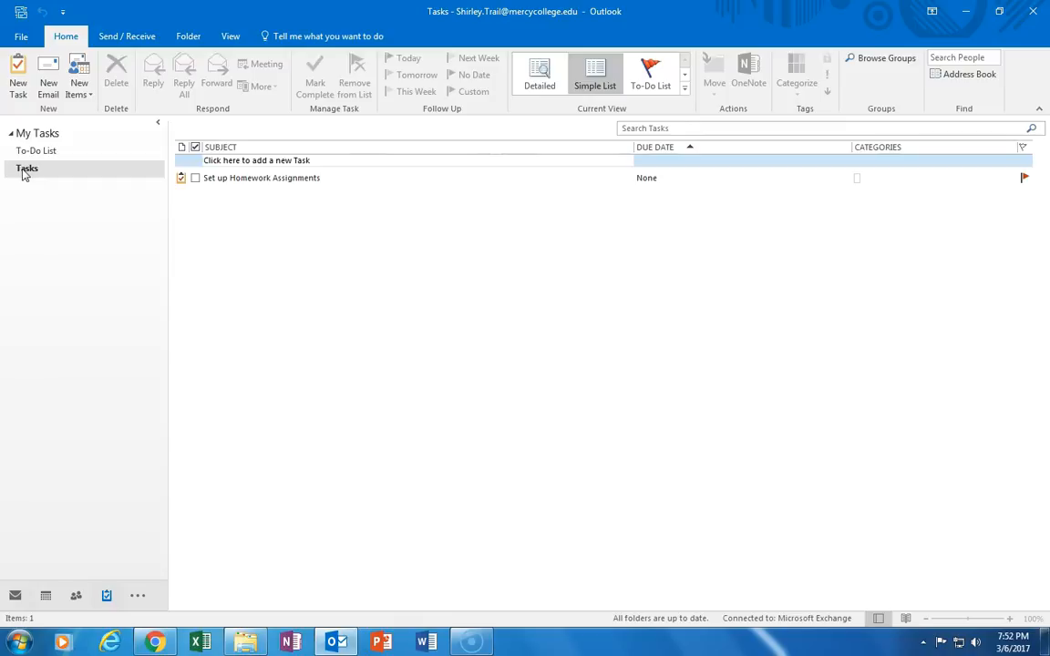
Add the no-date task 'Pick up Dry Cleaning On Way AHome from Work' and go back to the To-Do List
click(255, 162)
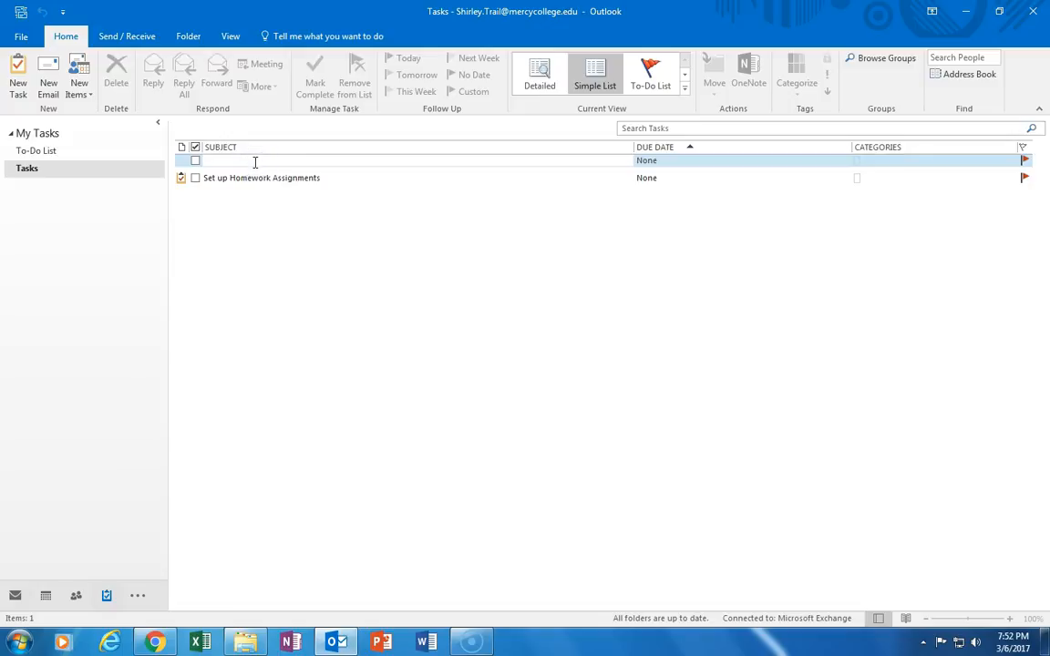
text(Pick up Dry Cleaning On Way AHome from Work)
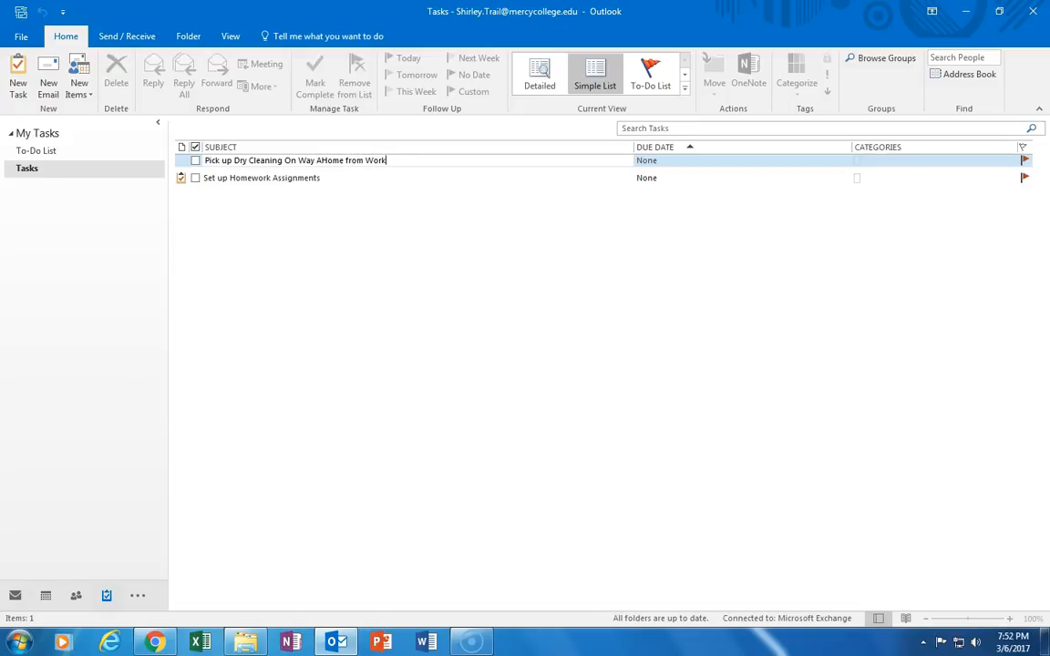
click(690, 152)
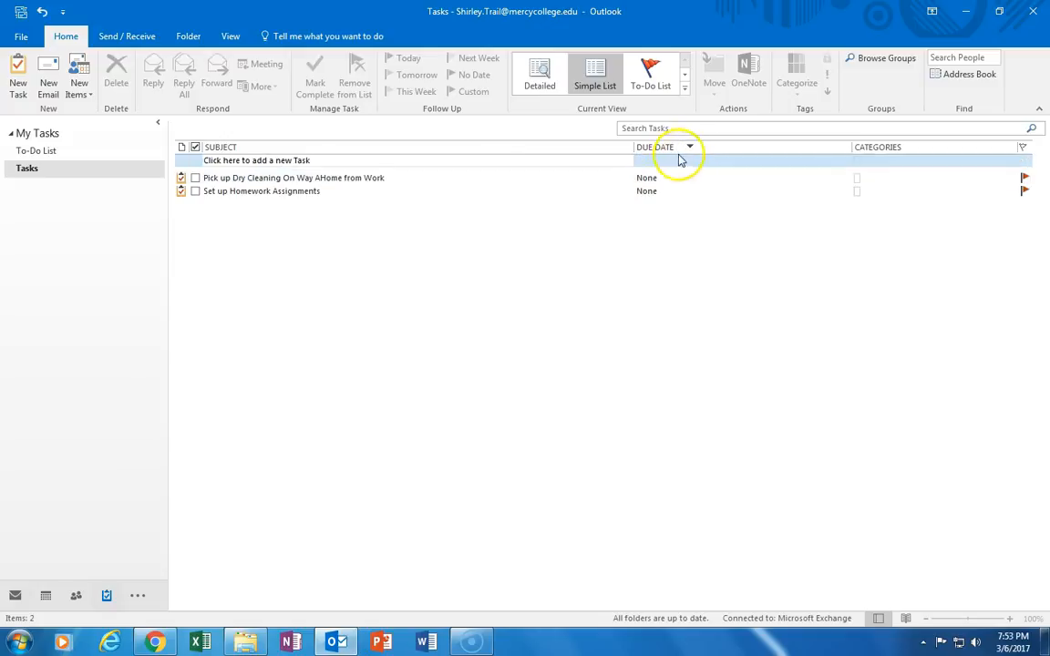
click(530, 179)
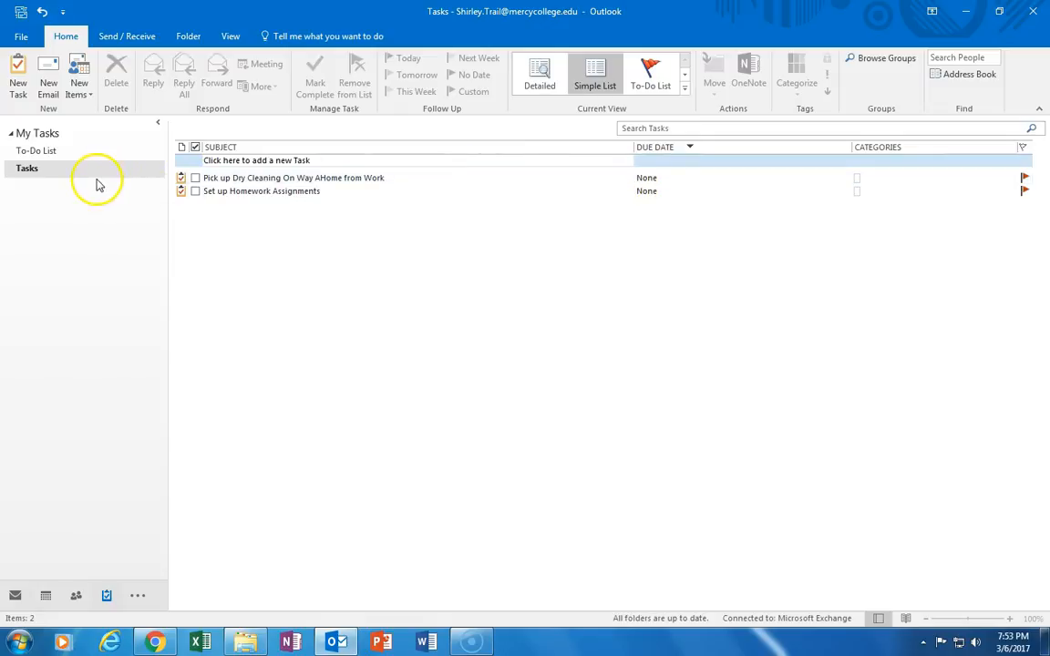
click(36, 151)
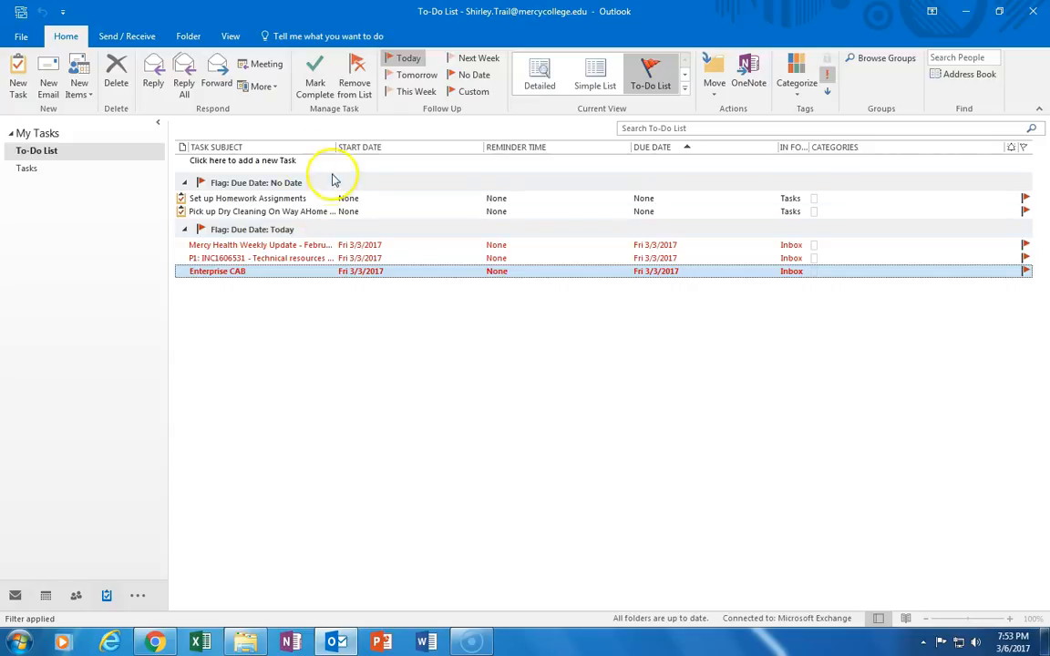
Add 'Set up materials for class' as a new task due today in the To-Do List
click(240, 161)
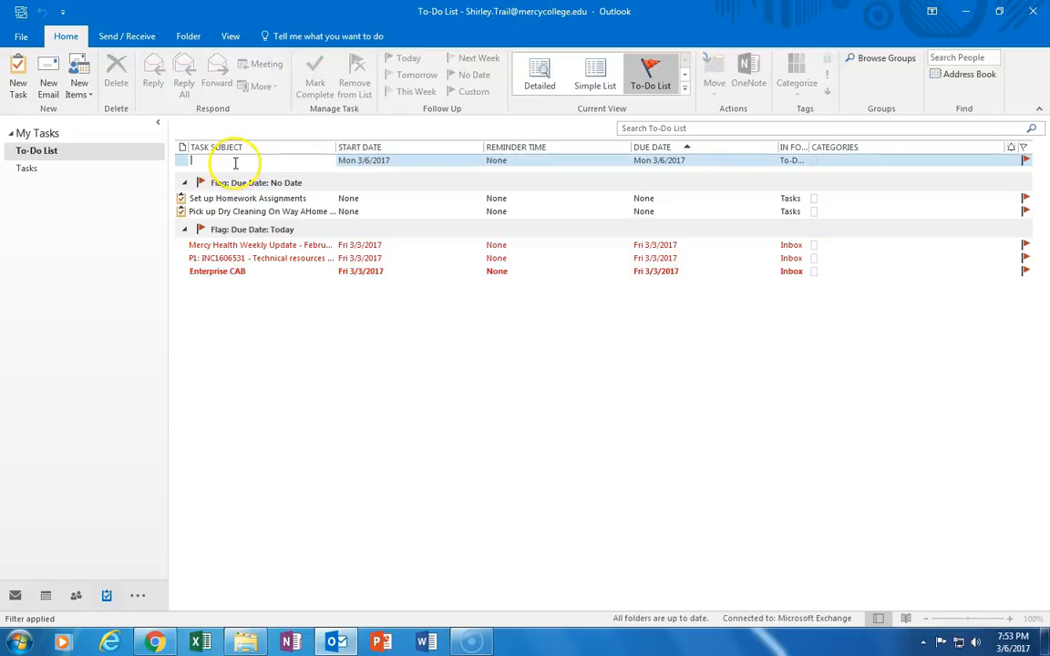
text(Set u)
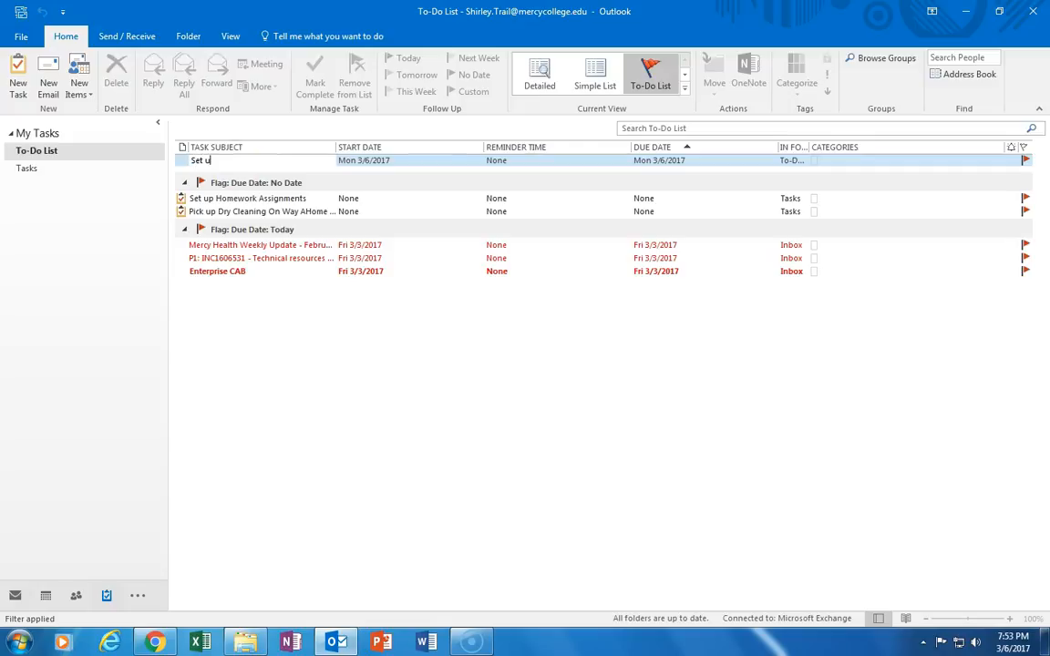
text(p materials for class)
key(Return)
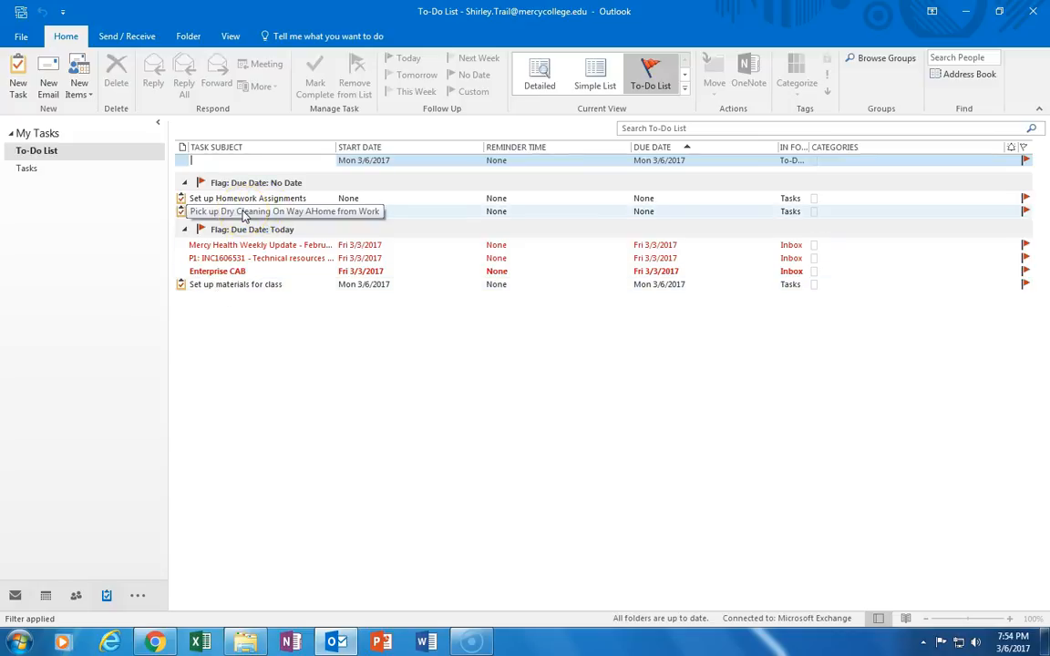
Mark the Pick up Dry Cleaning task complete, then view it struck through in the Tasks folder
right_click(202, 214)
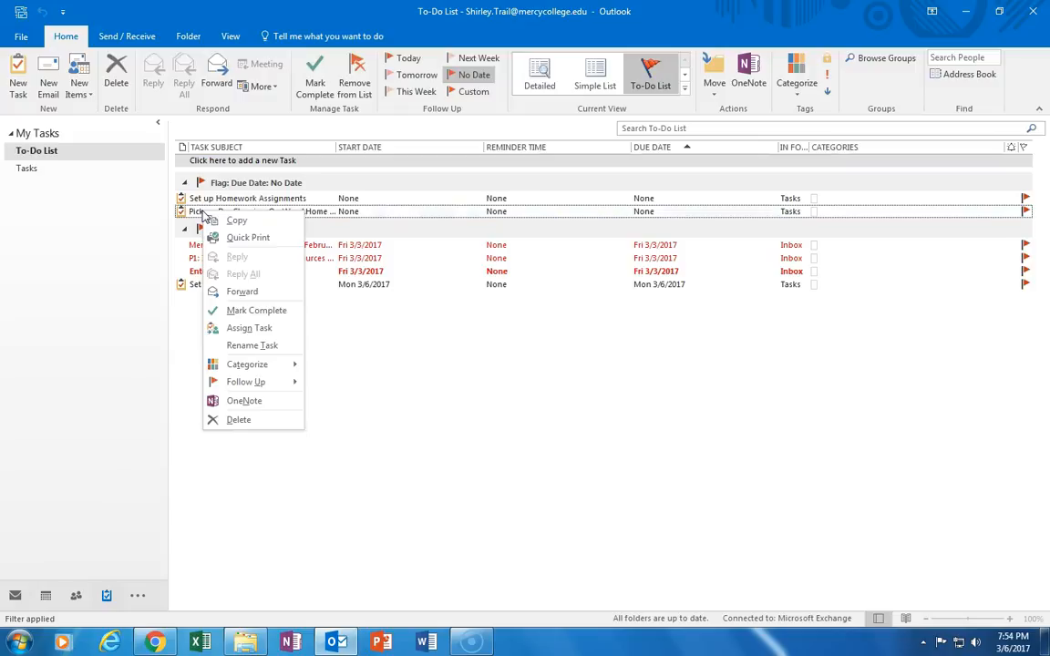
click(237, 312)
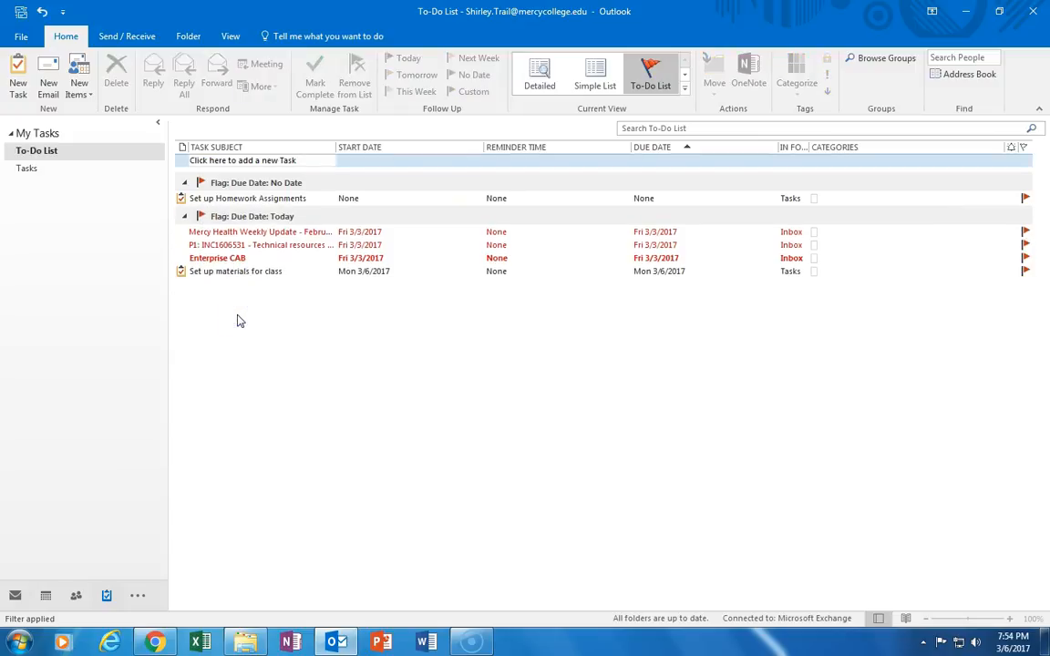
click(23, 173)
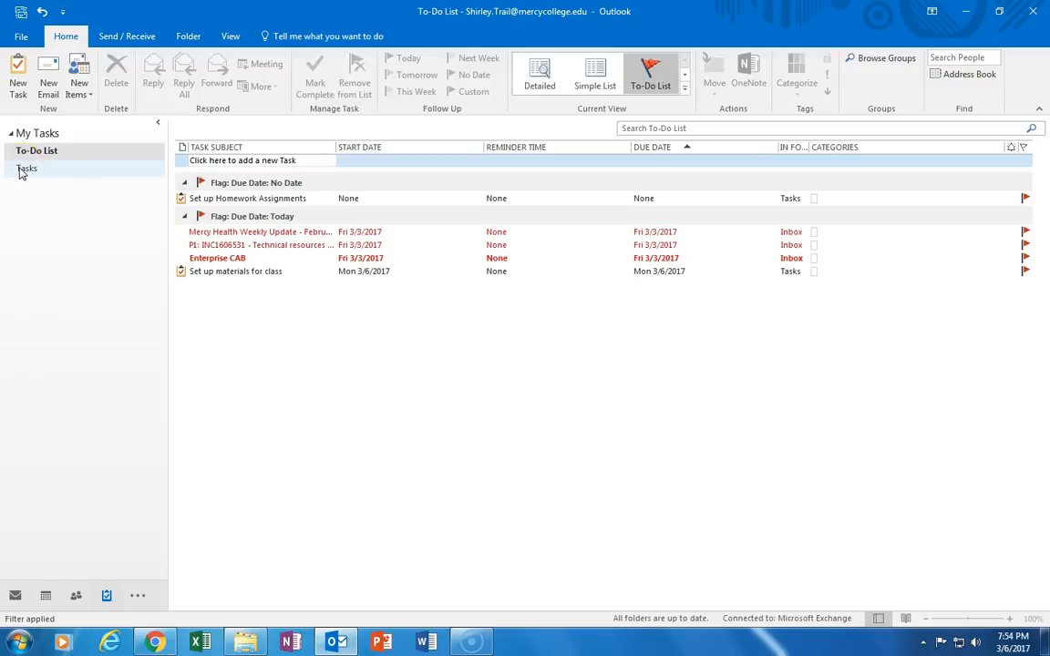
click(23, 171)
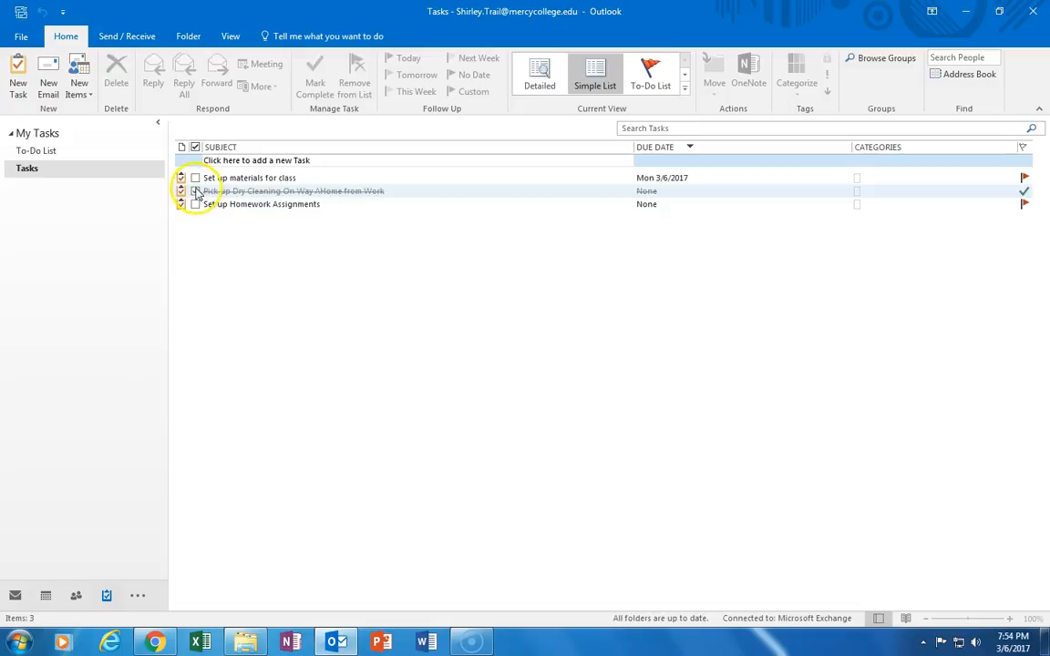
Create a new task 'Pick up Milk' with a start date of Mon 3/6/2017
click(19, 71)
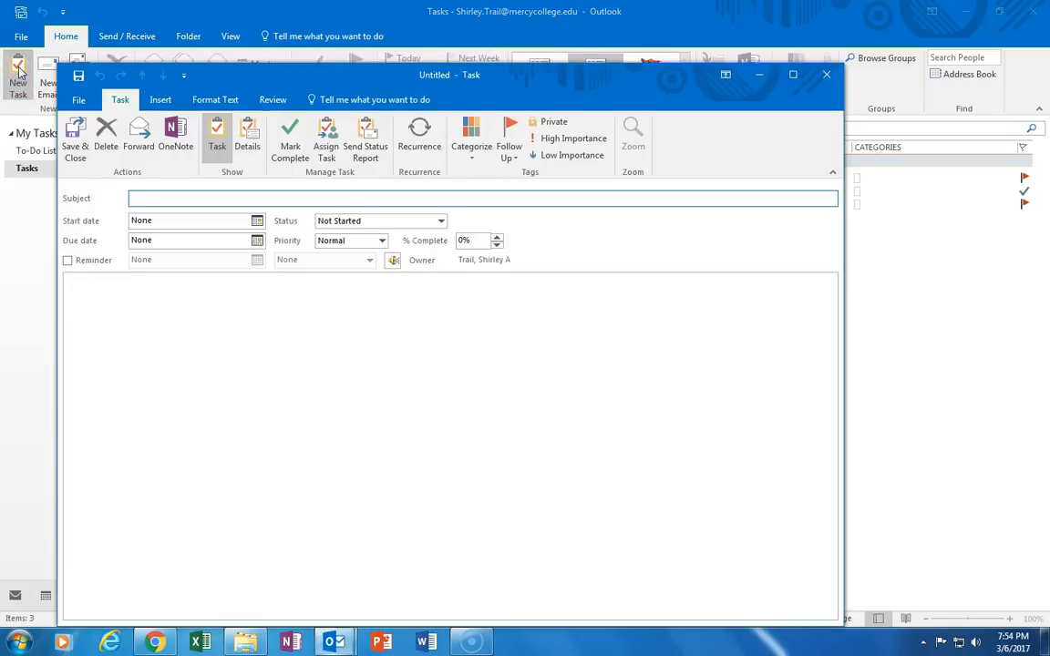
click(164, 198)
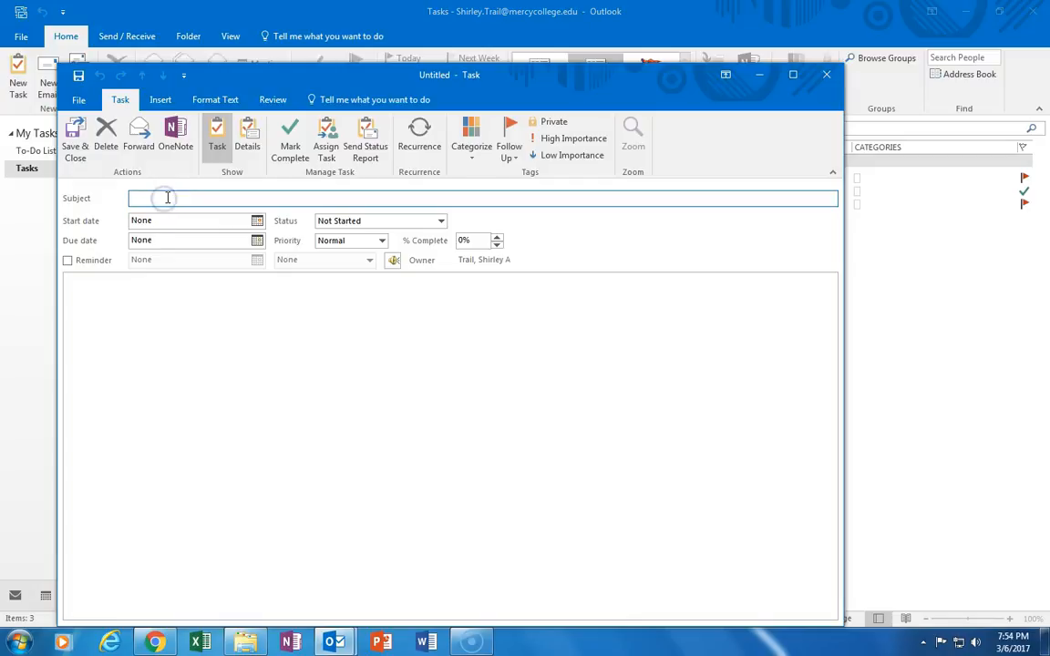
text(Pick up Milk)
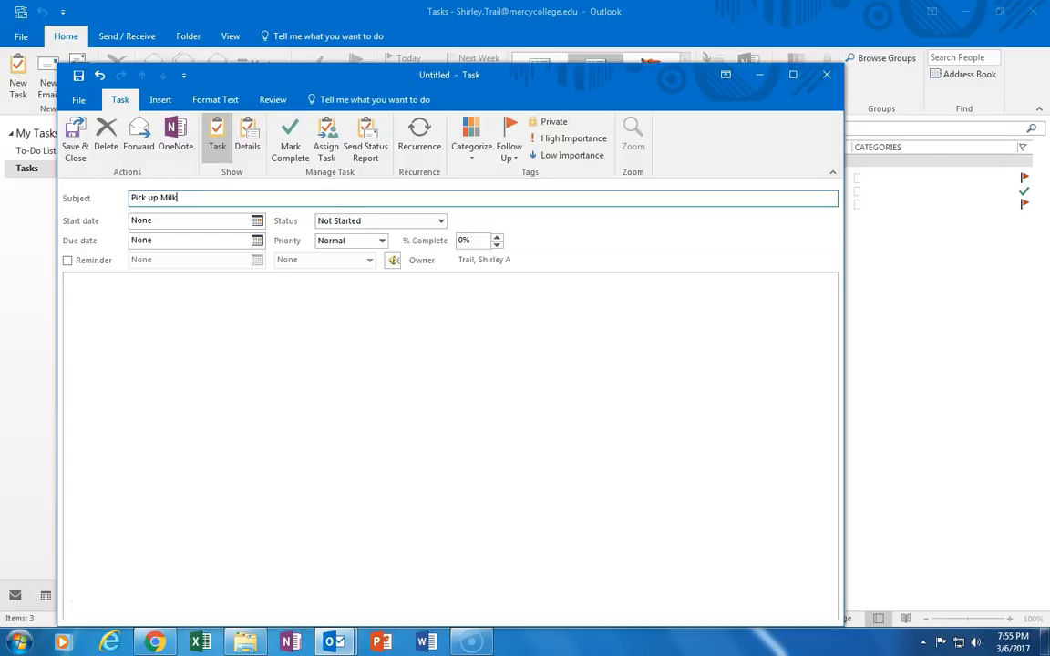
click(257, 221)
click(165, 285)
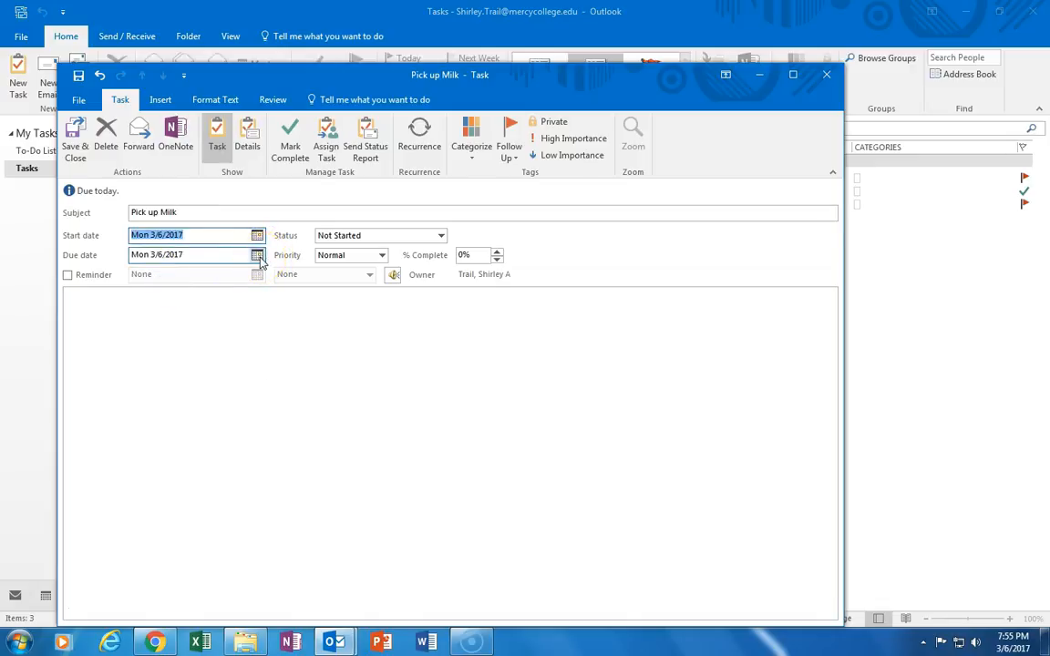
Set its status to In Progress at 25% complete and save the task
click(440, 235)
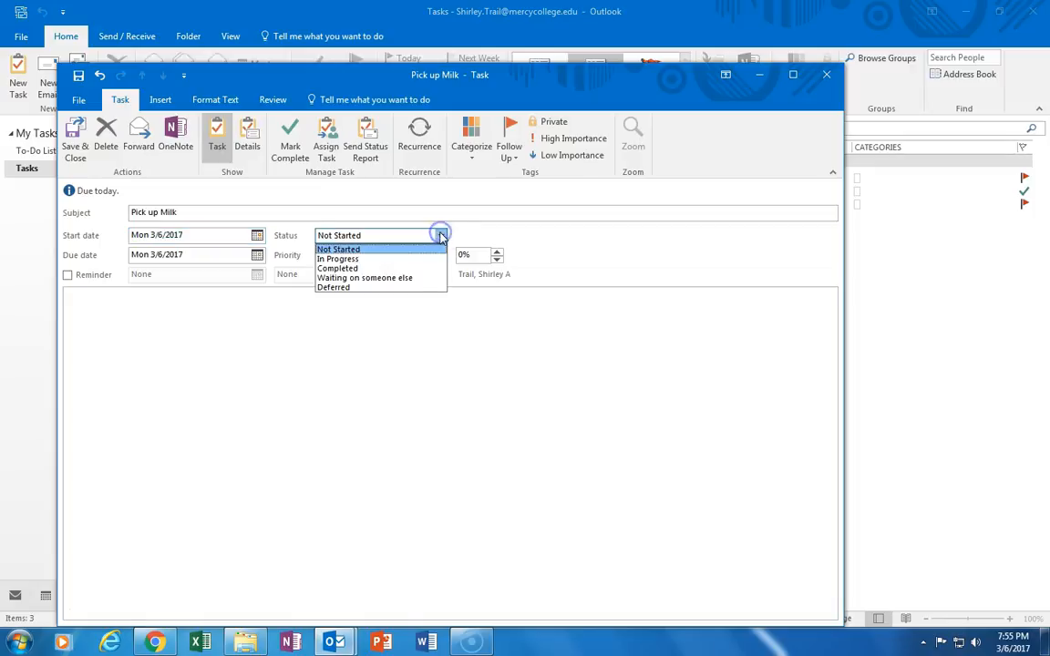
click(409, 259)
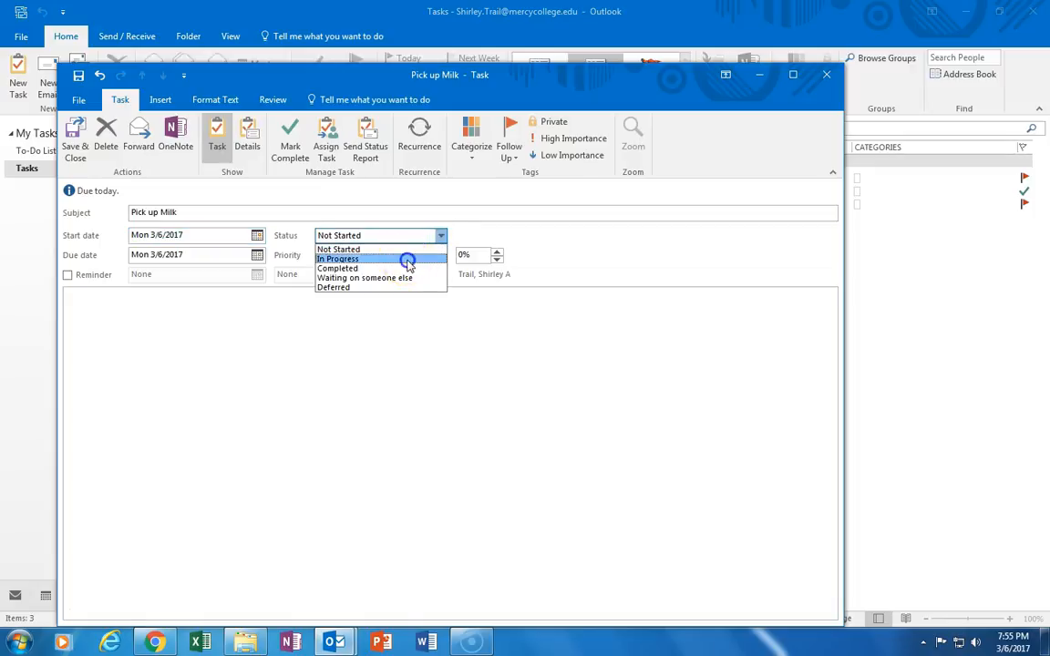
click(496, 252)
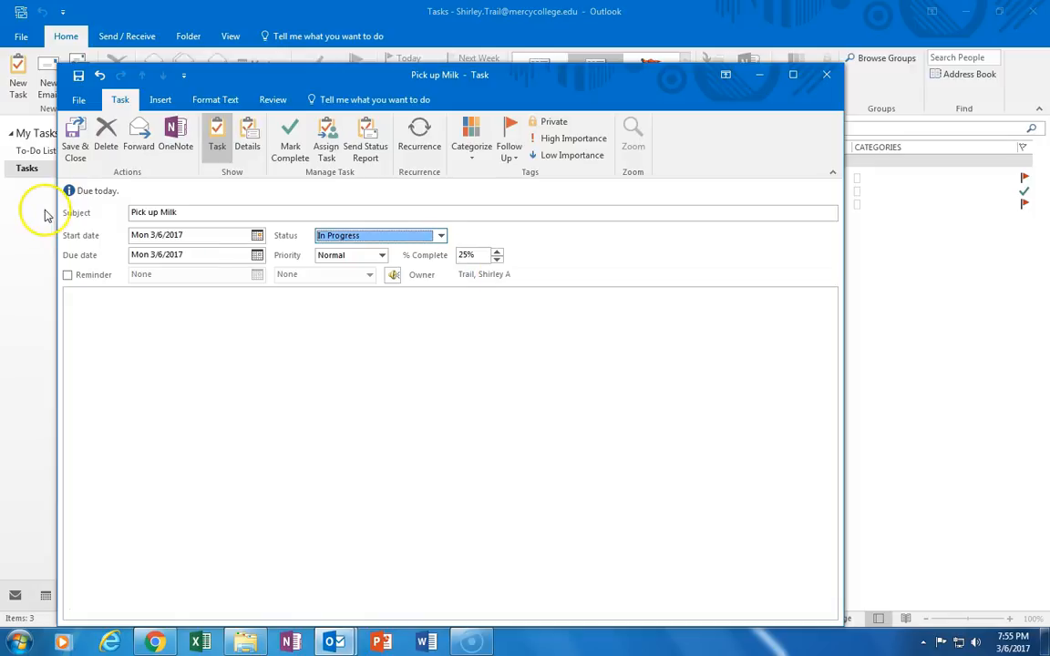
click(73, 144)
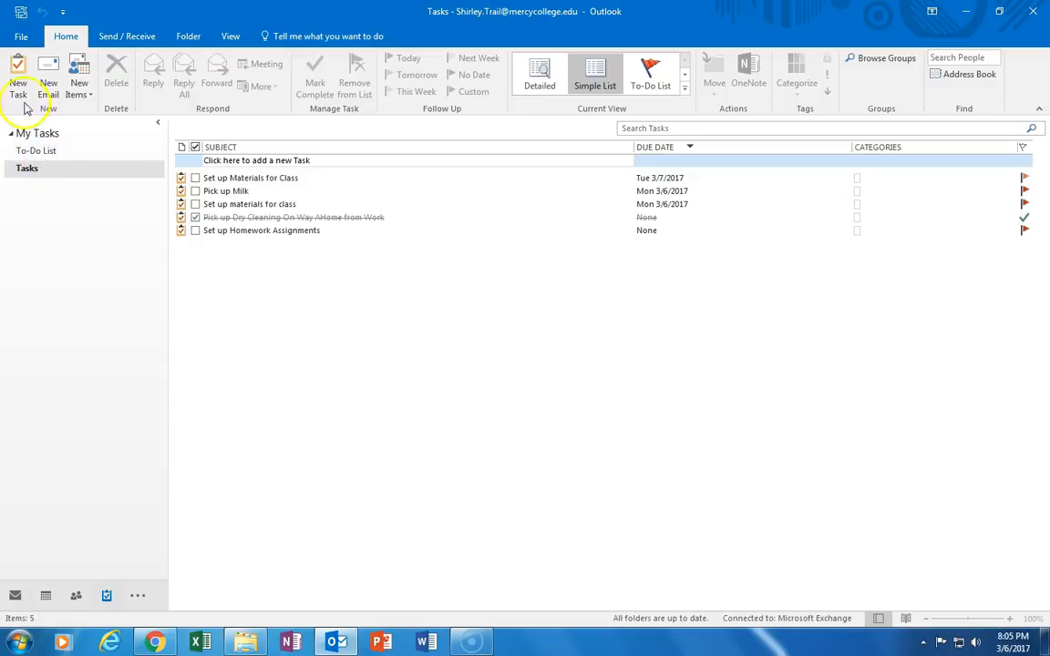
Create task 'HCA 105 Homework Materials to Website', start Tue 3/7/2017, due Fri 3/10/2017
click(13, 82)
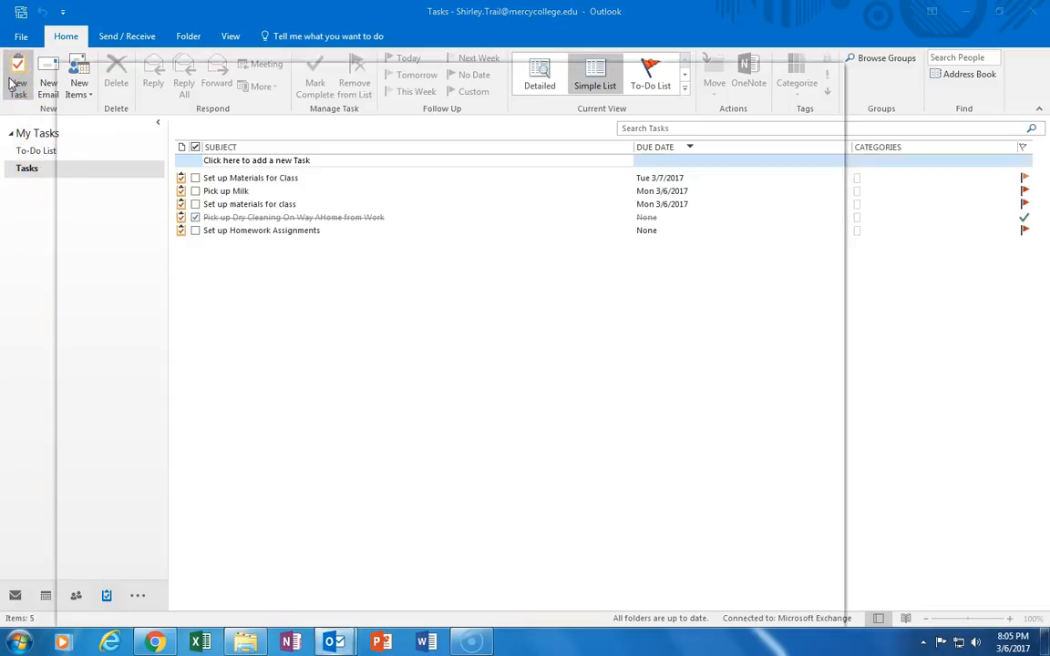
click(168, 198)
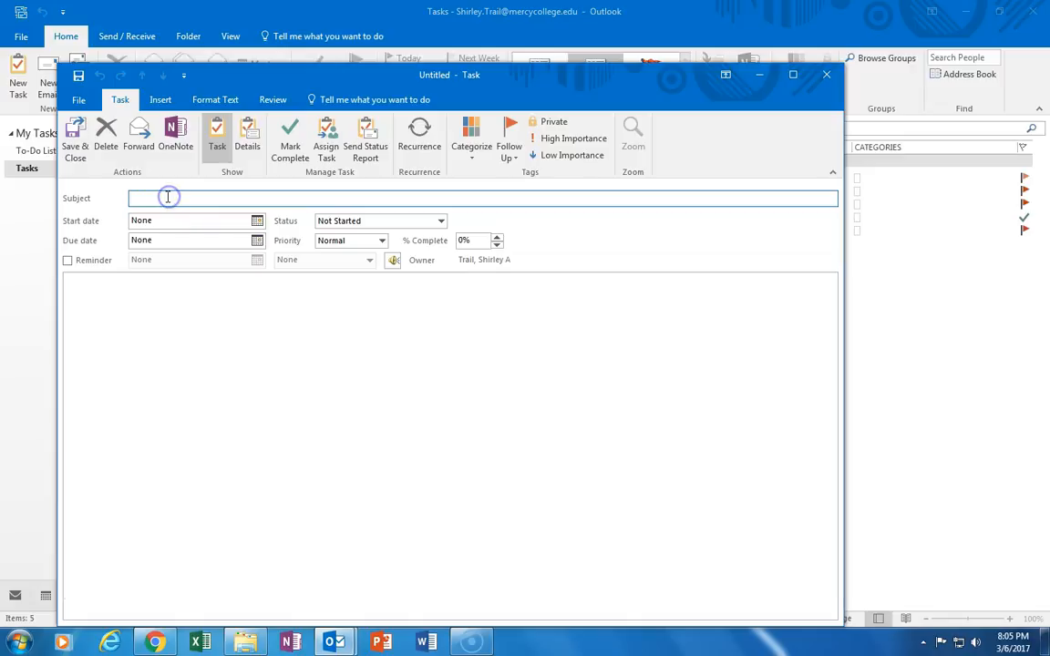
text(HCA 105 Homework Materials)
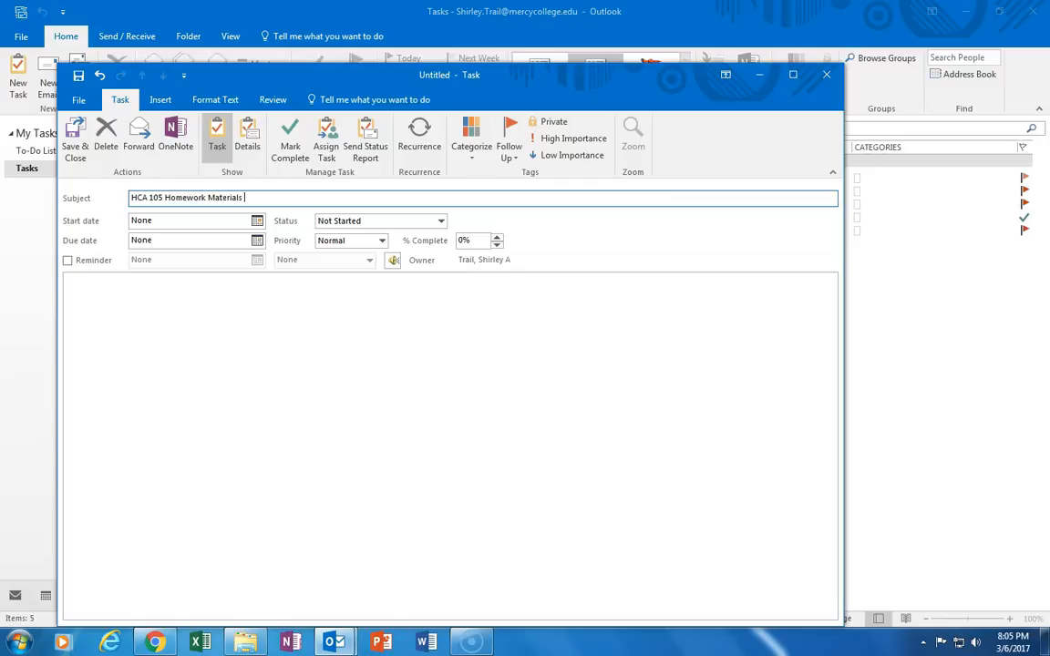
text( to Website)
click(257, 220)
click(184, 284)
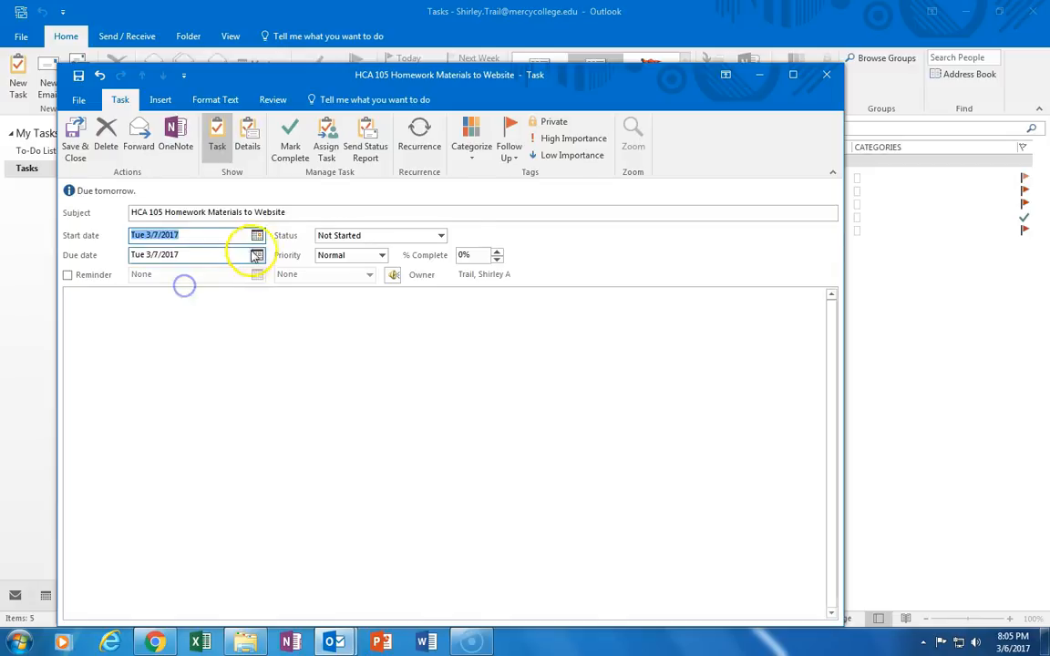
click(259, 255)
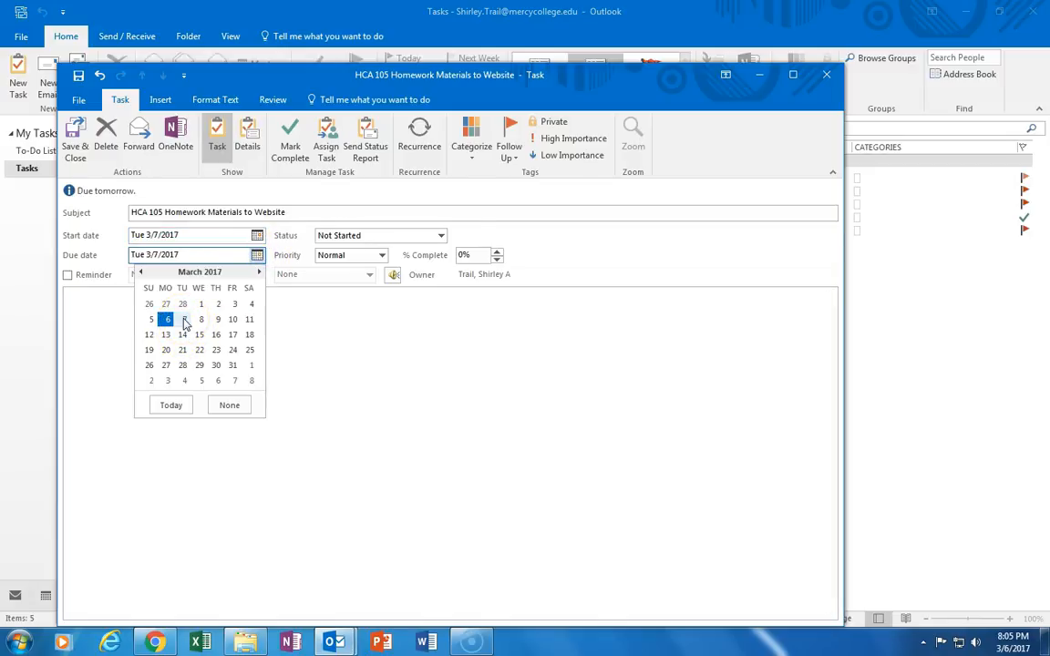
click(233, 319)
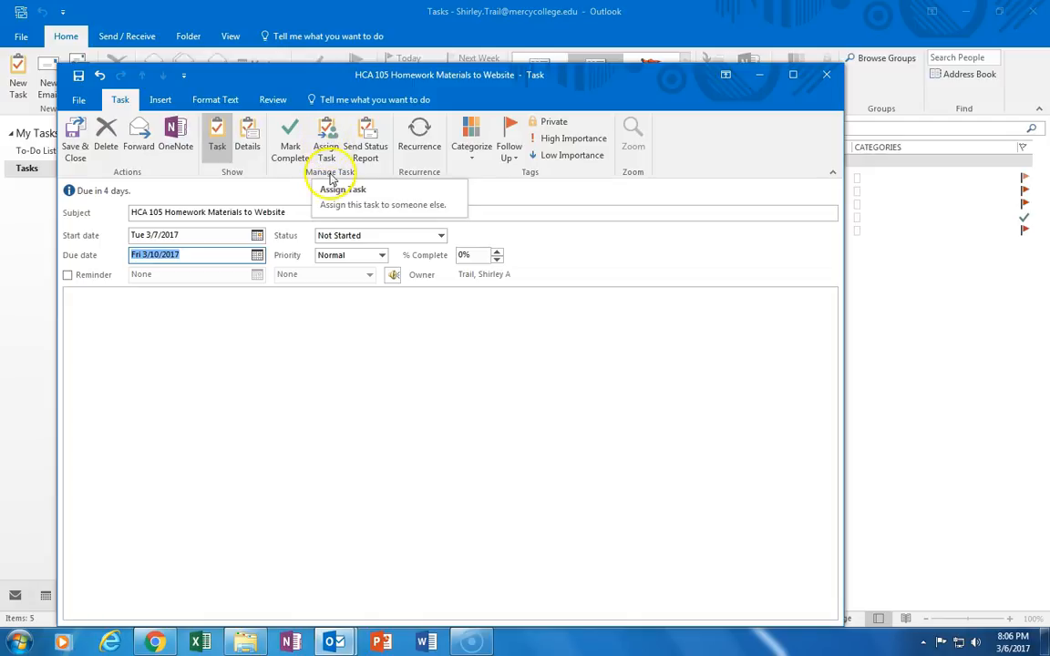
Turn the HCA 105 task into an assignment and restore its Fri 3/10/2017 due date
click(327, 137)
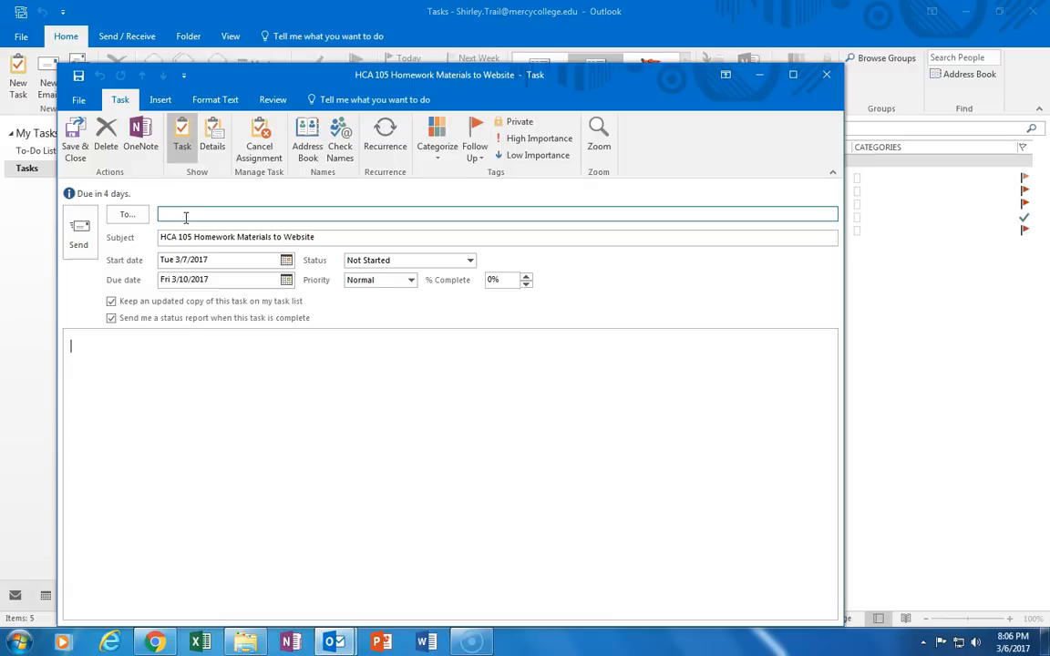
key(shift+Tab)
text(a)
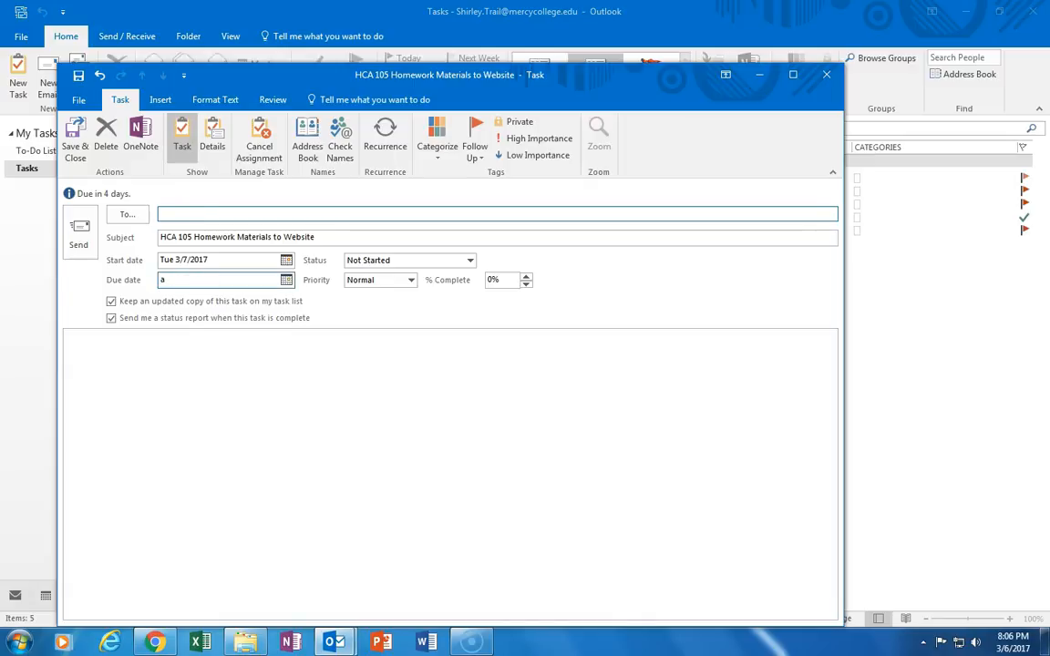
click(287, 280)
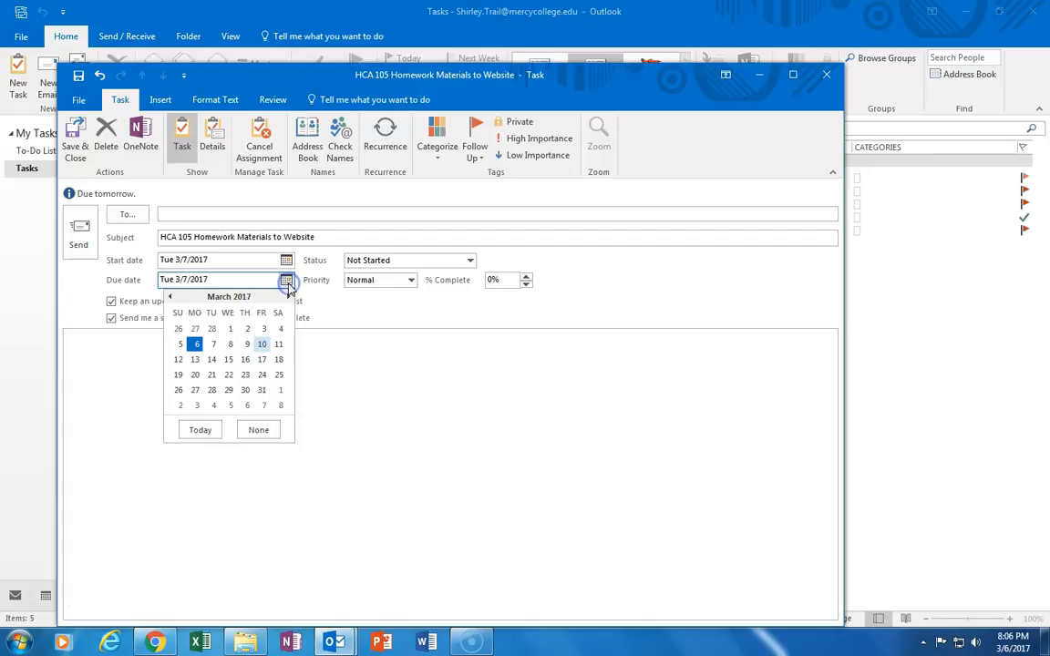
click(261, 345)
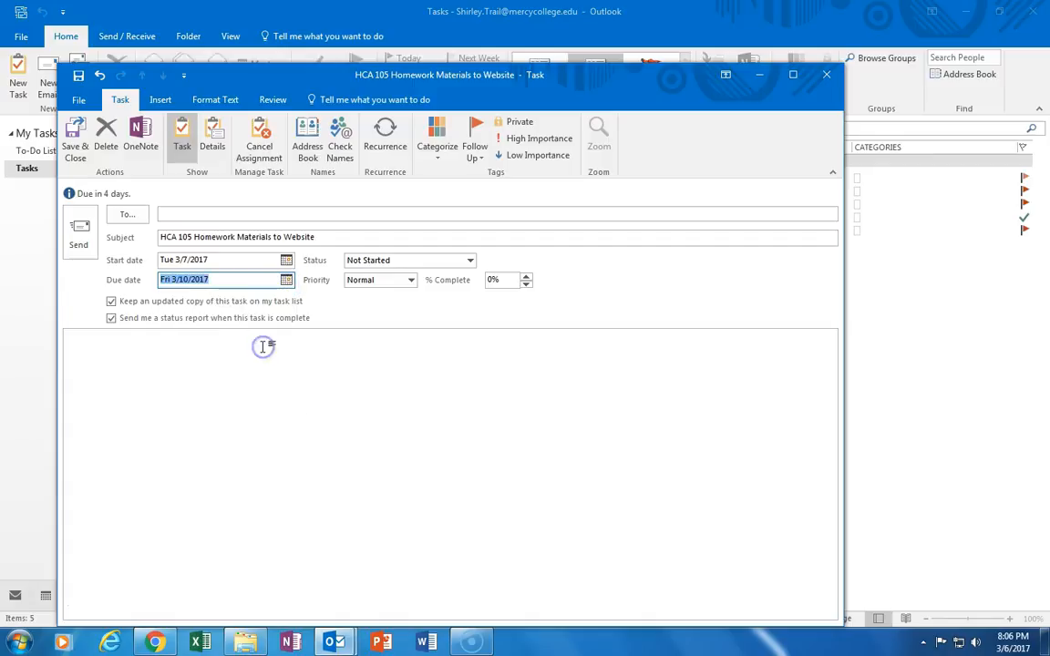
Address the assignment to a colleague picked from the contact suggestions
click(183, 214)
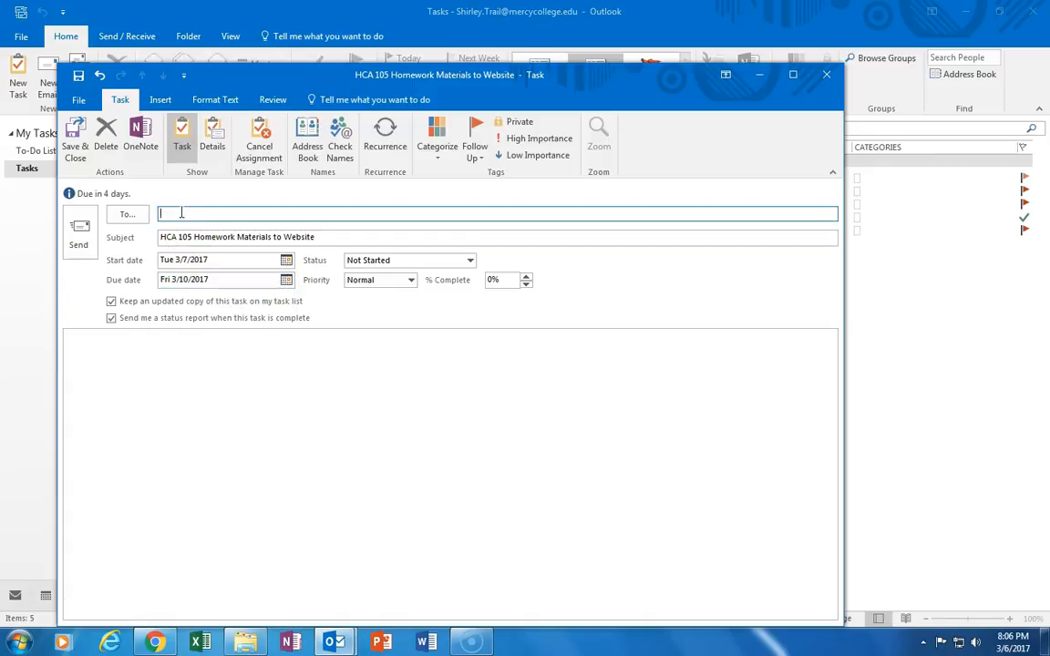
text(d)
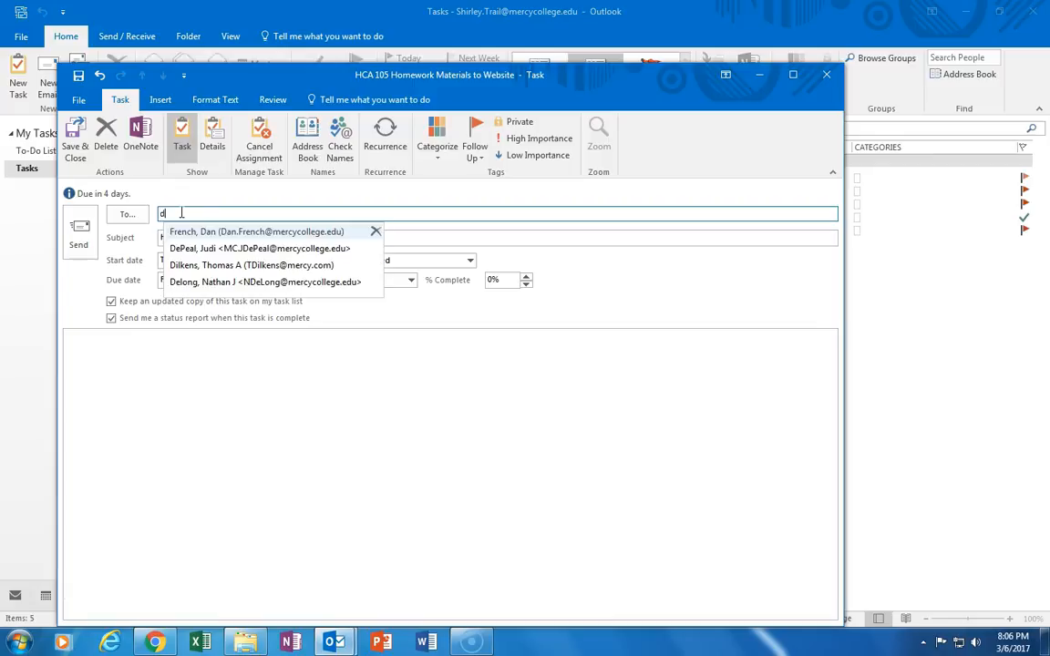
click(168, 232)
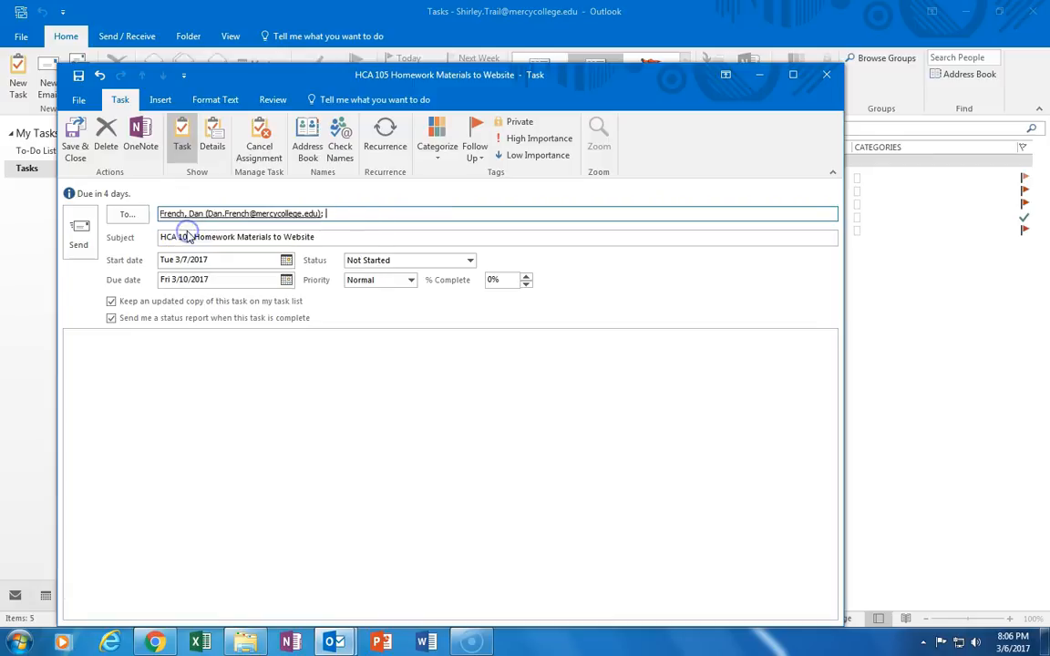
click(165, 352)
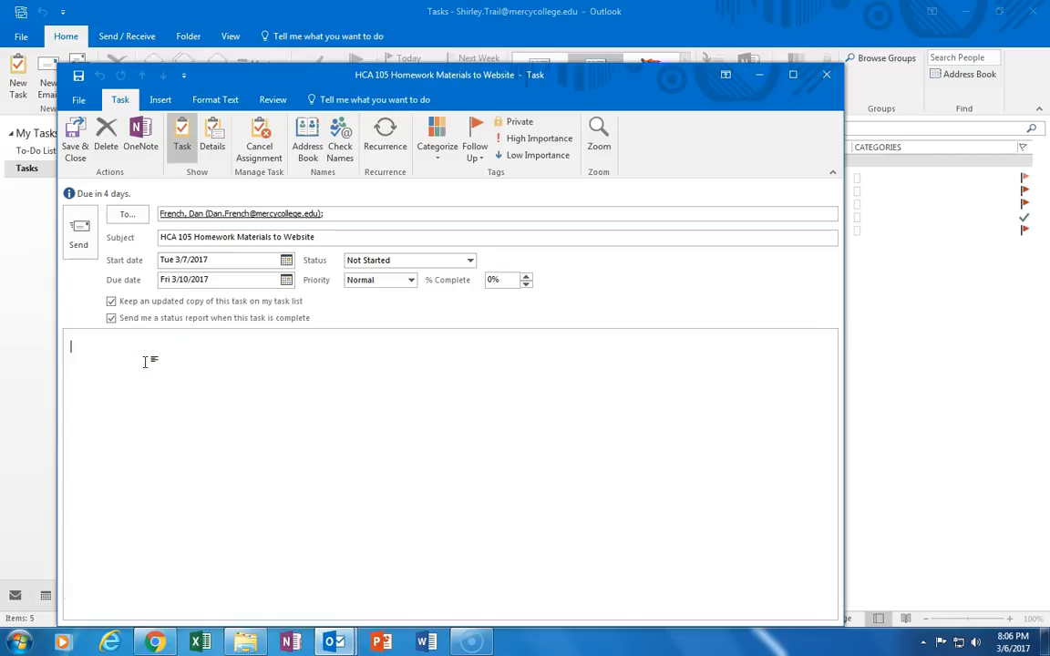
Write a note to the colleague asking to add the HW assignment to the web, and send it
text(Dan,  )
text(Please add )
text(H)
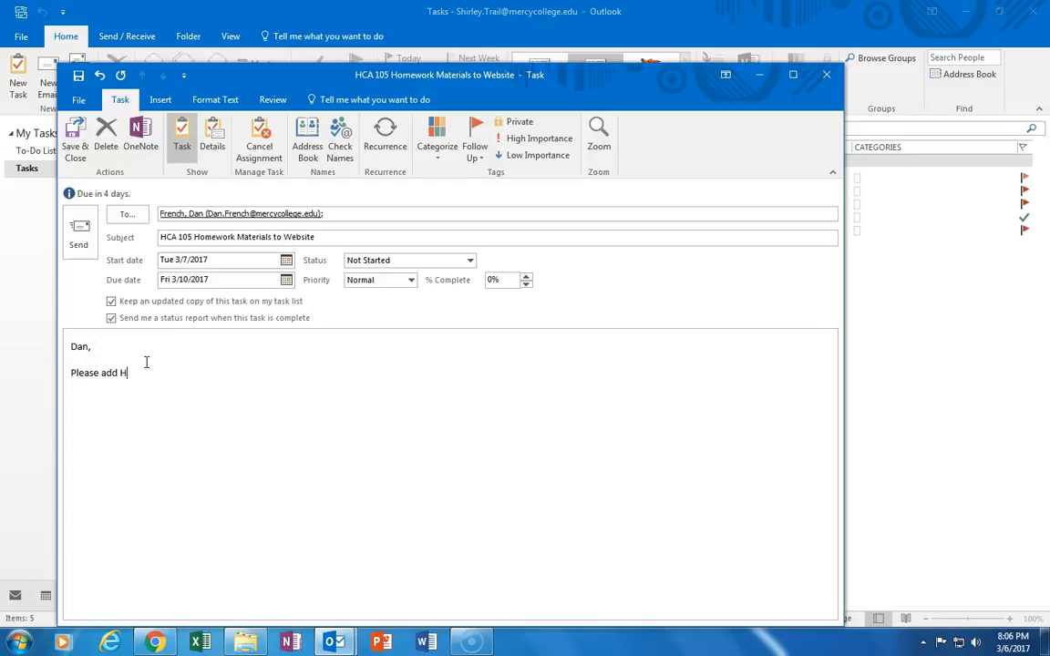
text(W assignment to the web.)
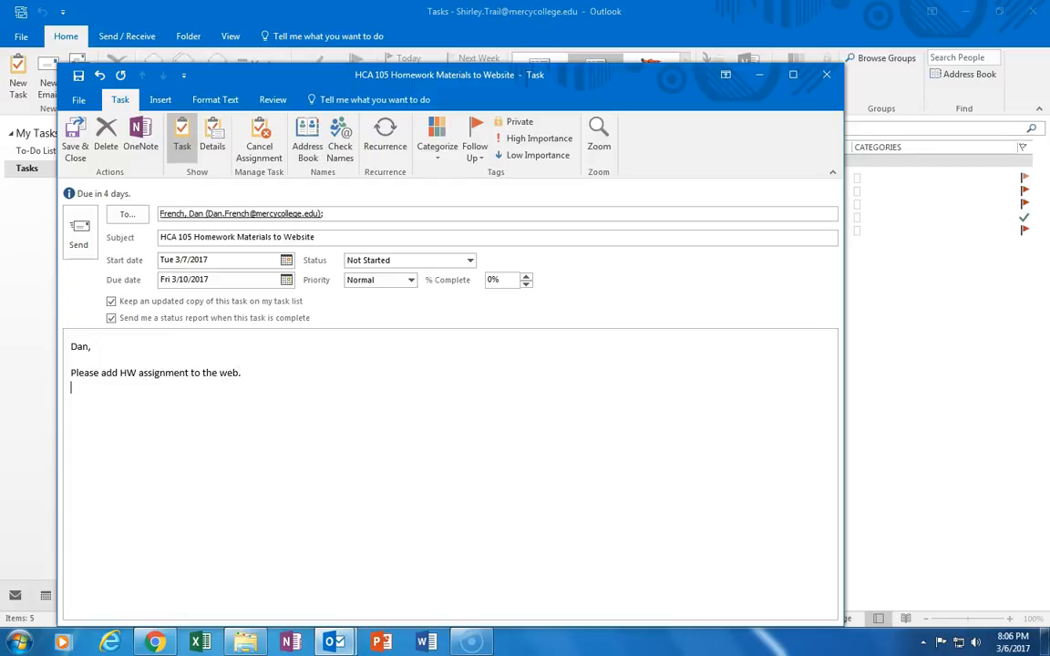
text(  This is a test for a lecture..... No action)
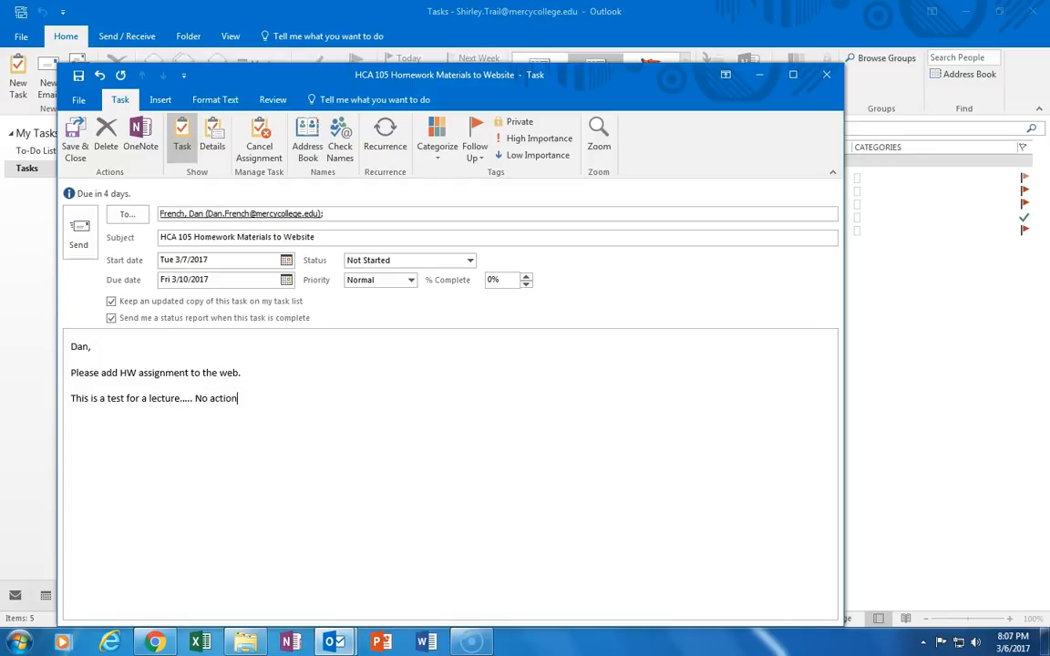
text( required)
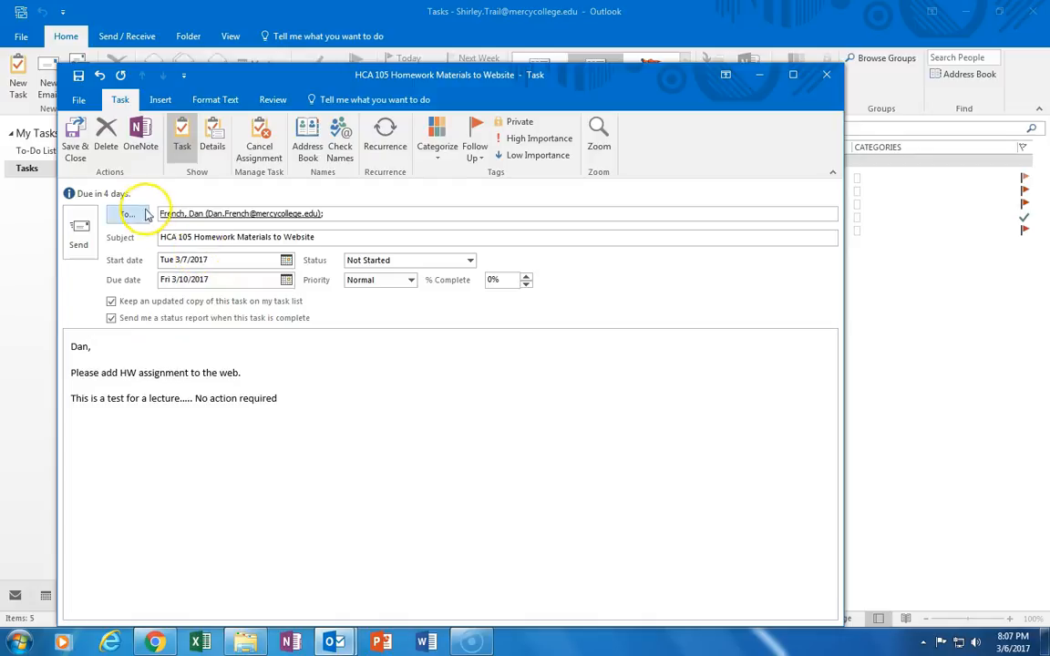
click(79, 226)
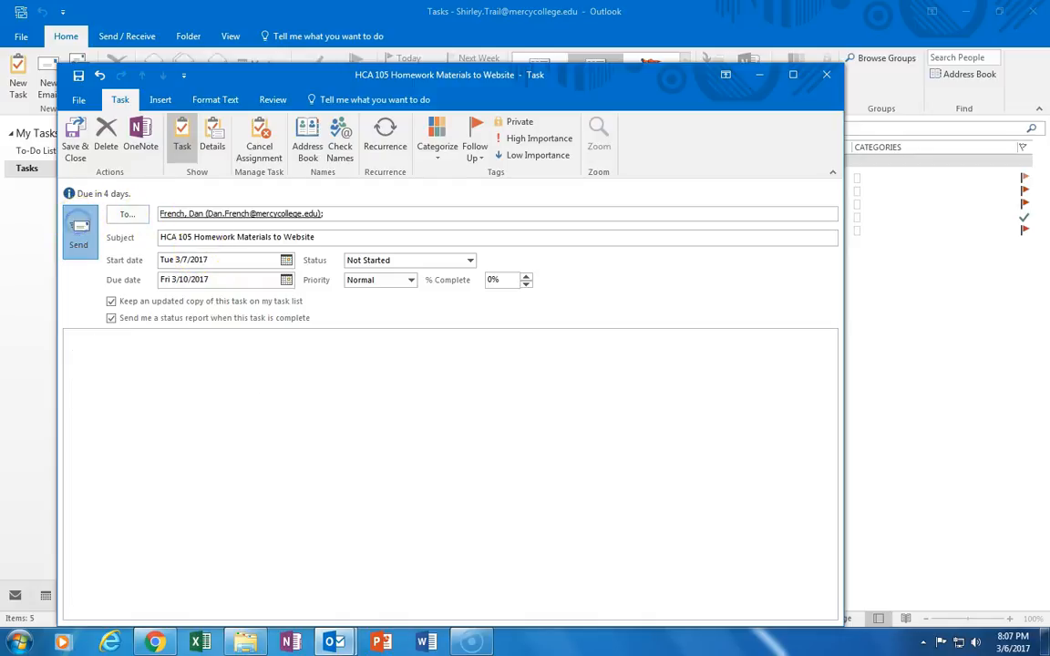